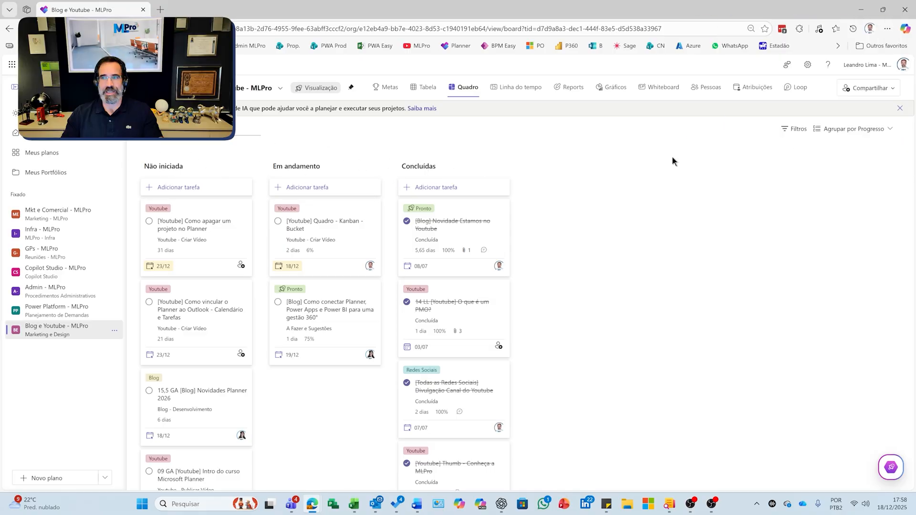
left_click(853, 129)
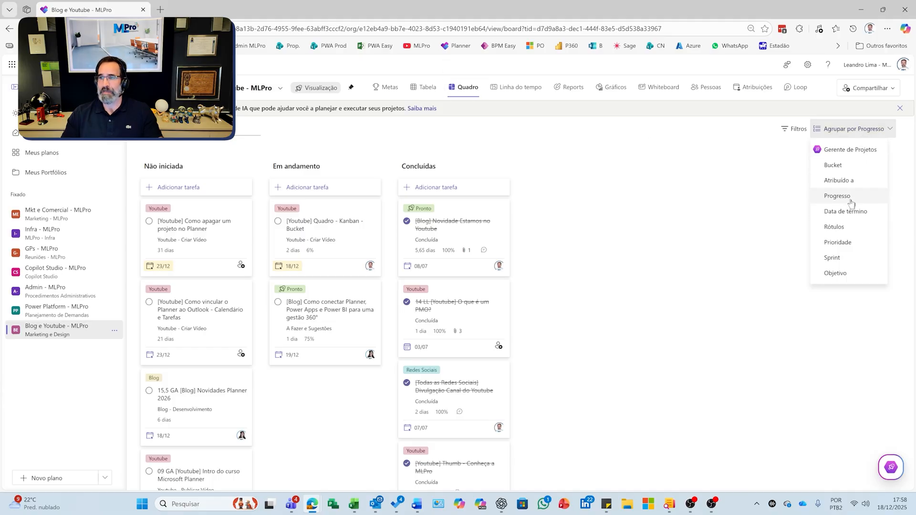
left_click(342, 137)
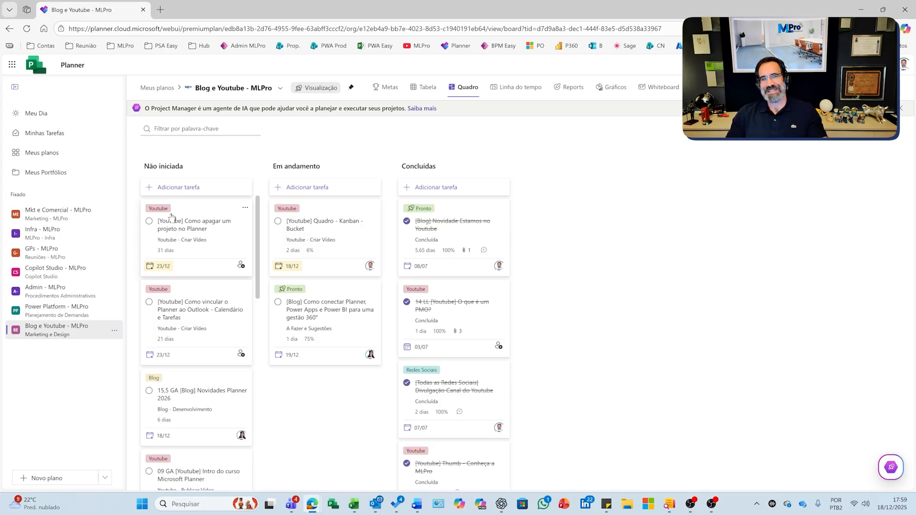
- Inspect the label choices and the Blog label's name editor in the task "[Youtube] Como apagar um projeto no Planner"
left_click(198, 223)
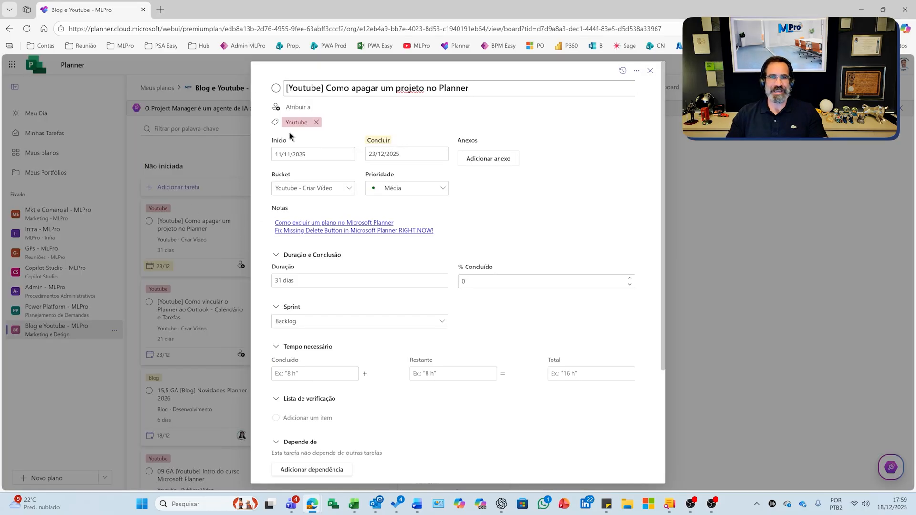
left_click(278, 124)
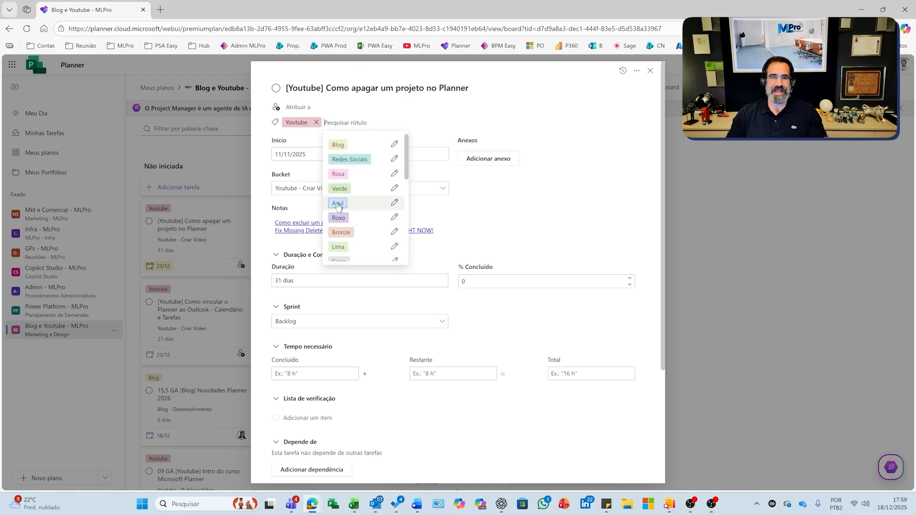
left_click(394, 145)
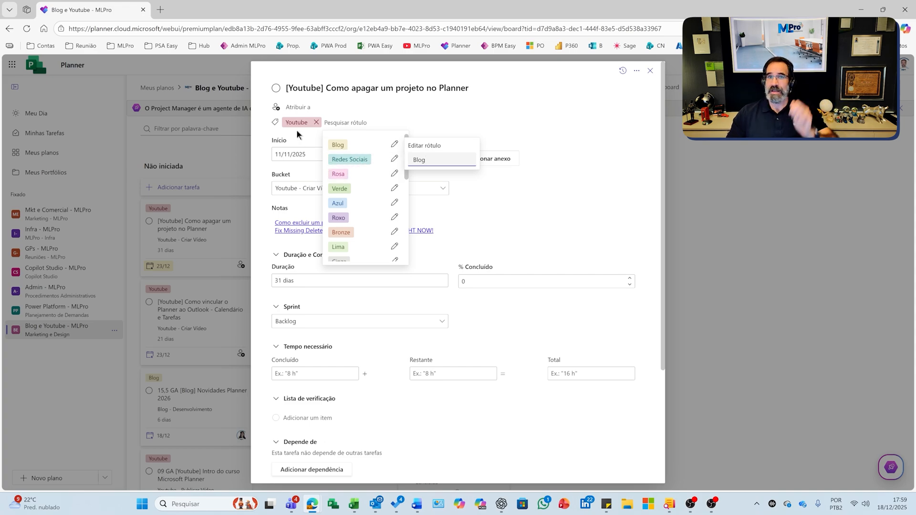
left_click(451, 119)
left_click(650, 71)
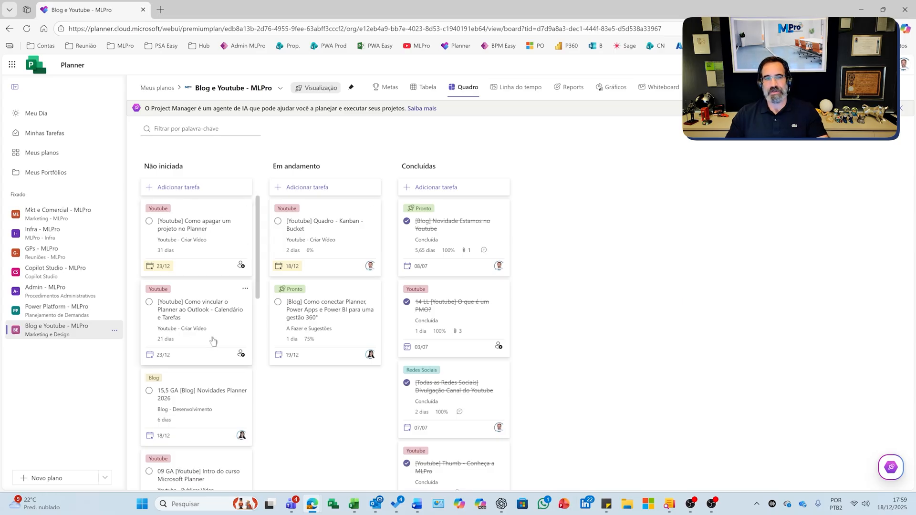
- Review the assignee choices and all detail sections of the task "[Youtube] Como apagar um projeto no Planner"
left_click(201, 237)
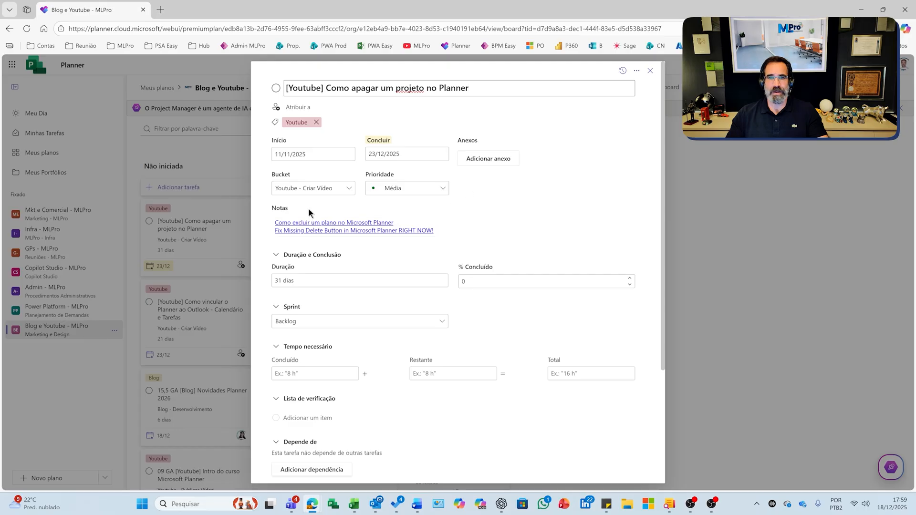
left_click(277, 107)
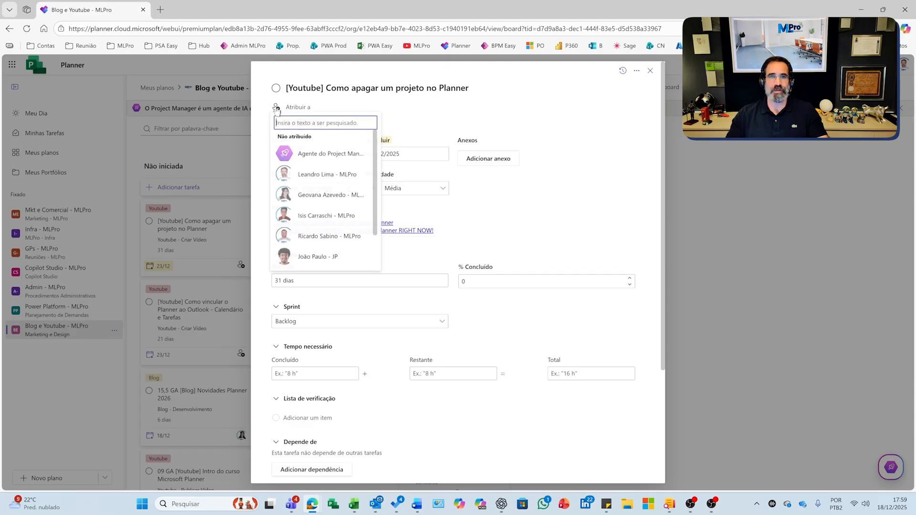
left_click(320, 154)
scroll(354, 329, "down", 3)
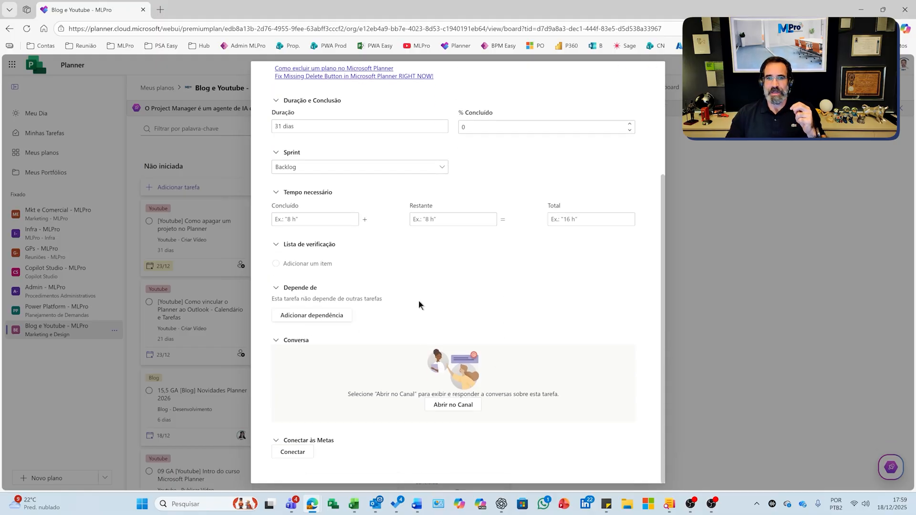
scroll(432, 318, "up", 1)
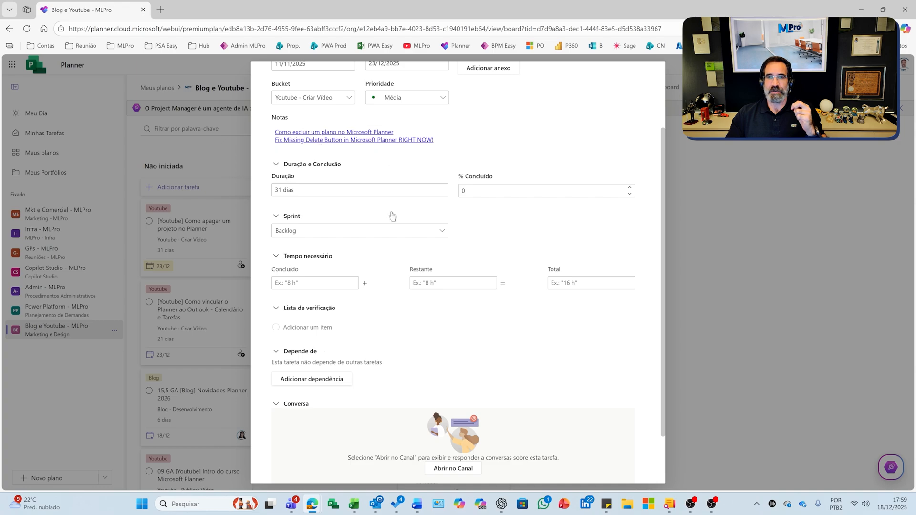
scroll(400, 273, "up", 2)
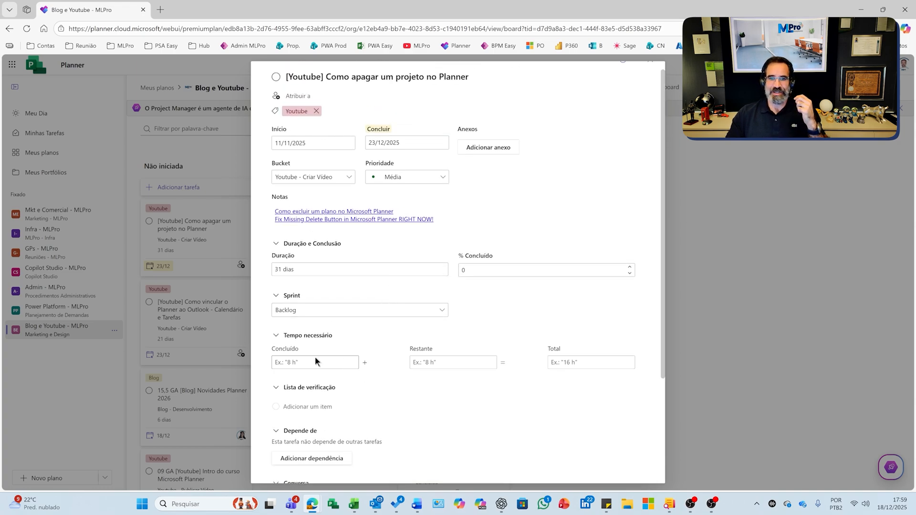
scroll(518, 181, "up", 1)
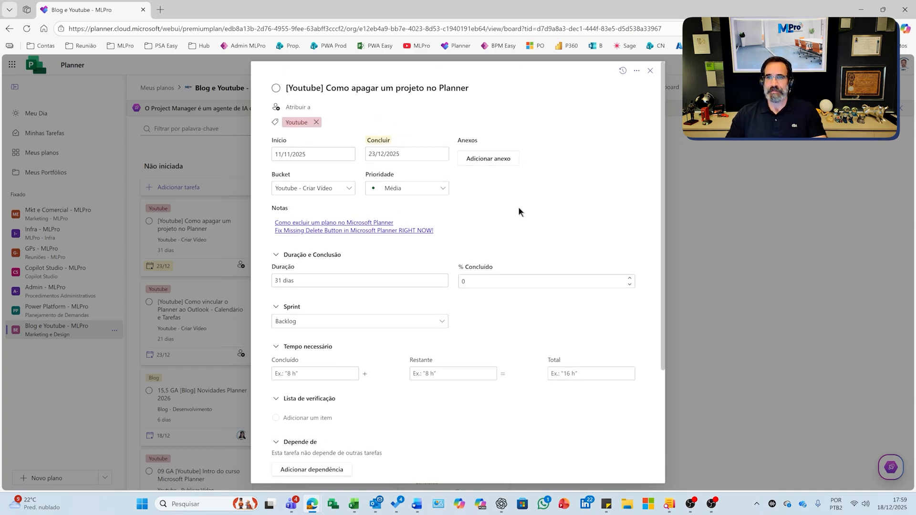
- View the task's change history and its assignee choices, and close the task without assigning anyone
left_click(625, 69)
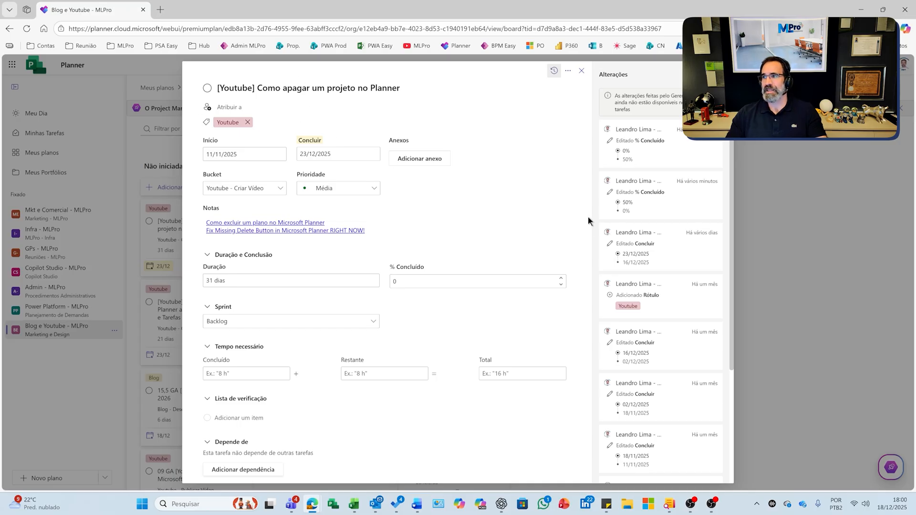
left_click(205, 108)
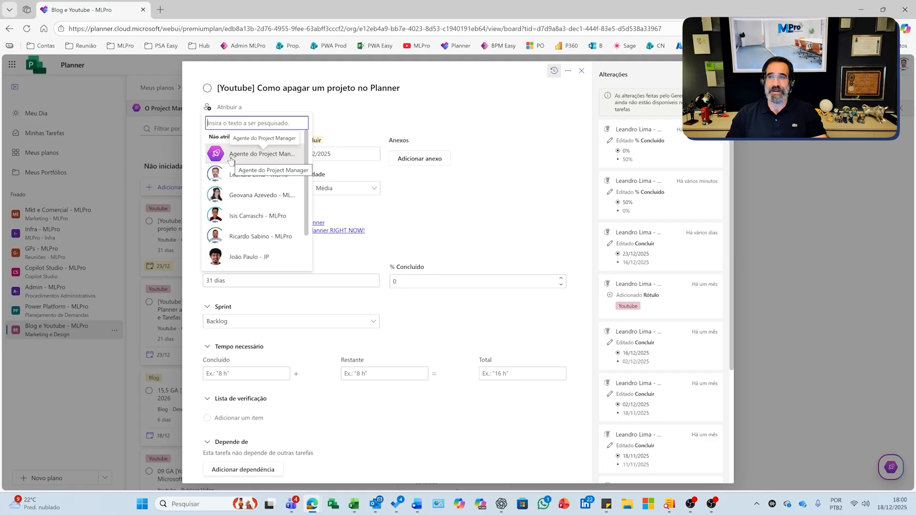
left_click(669, 79)
left_click(719, 75)
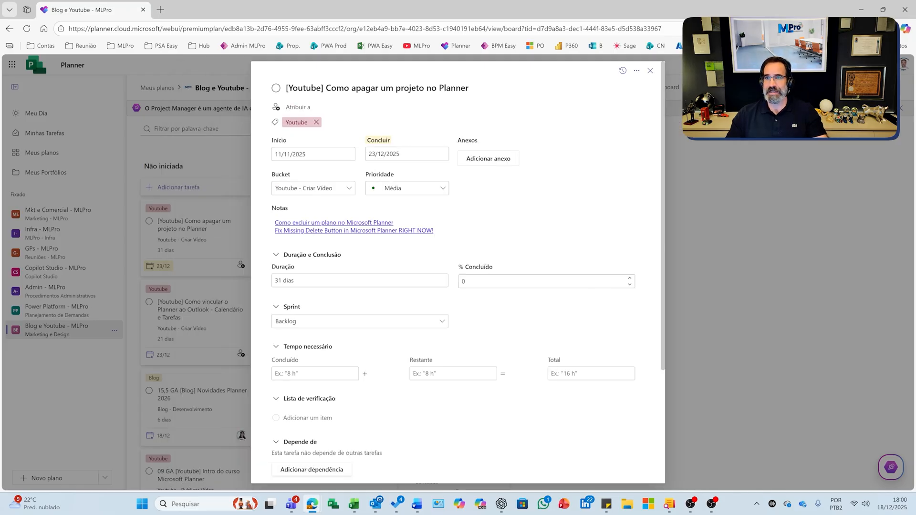
left_click(651, 72)
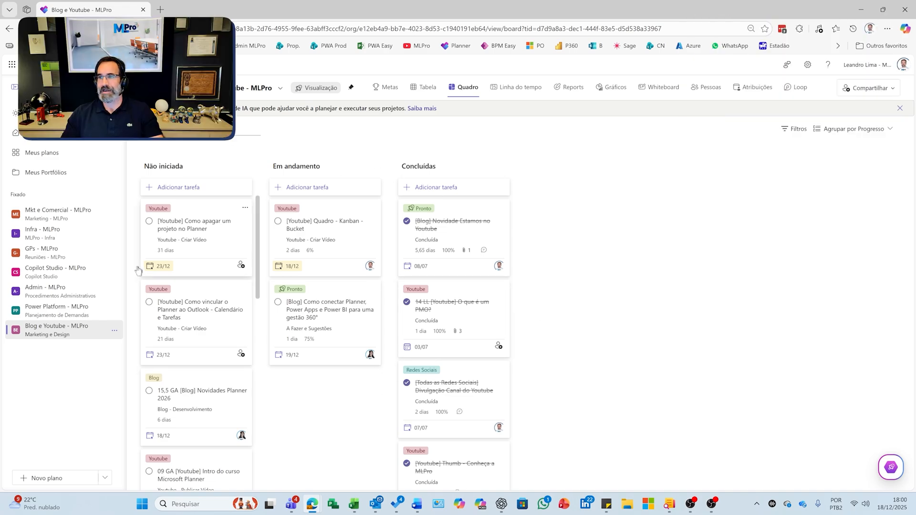
- Group the board's tasks by Bucket
left_click(854, 129)
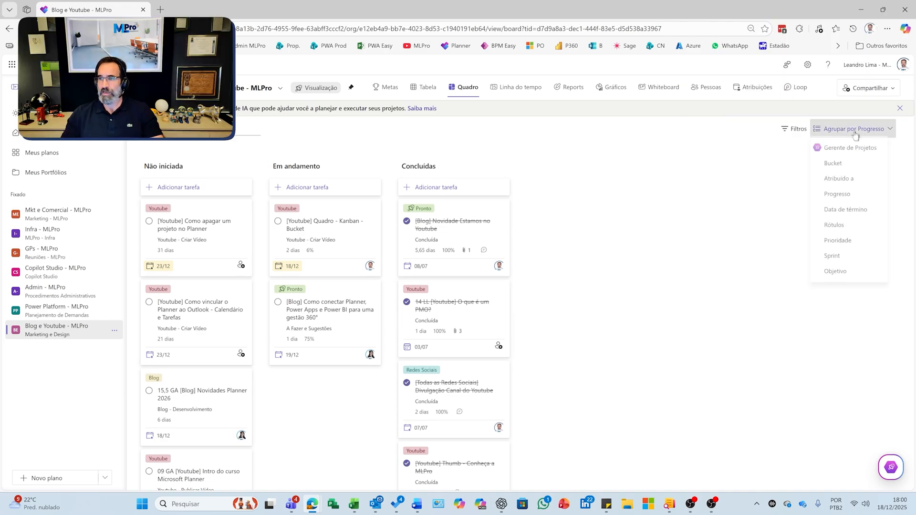
left_click(839, 166)
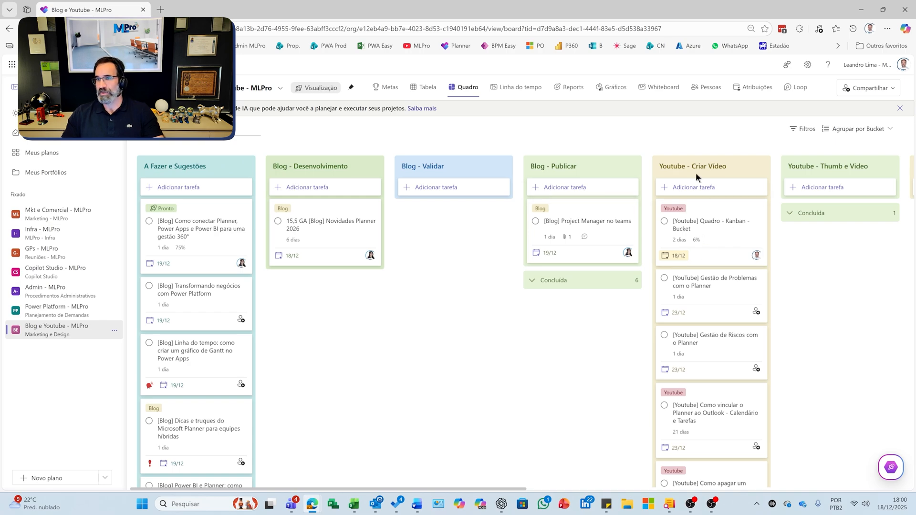
- View the details and change history of the task "[Youtube] Quadro - Kanban - Bucket" and close it
left_click(702, 234)
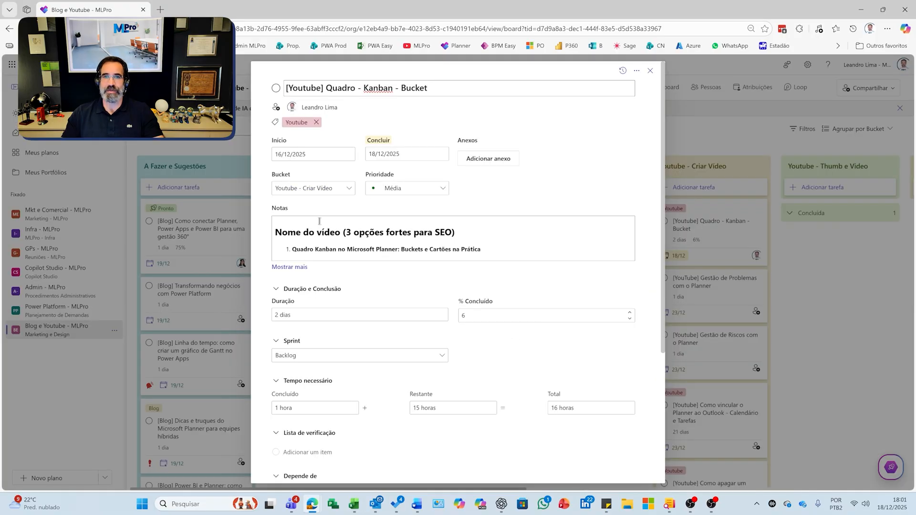
left_click(623, 71)
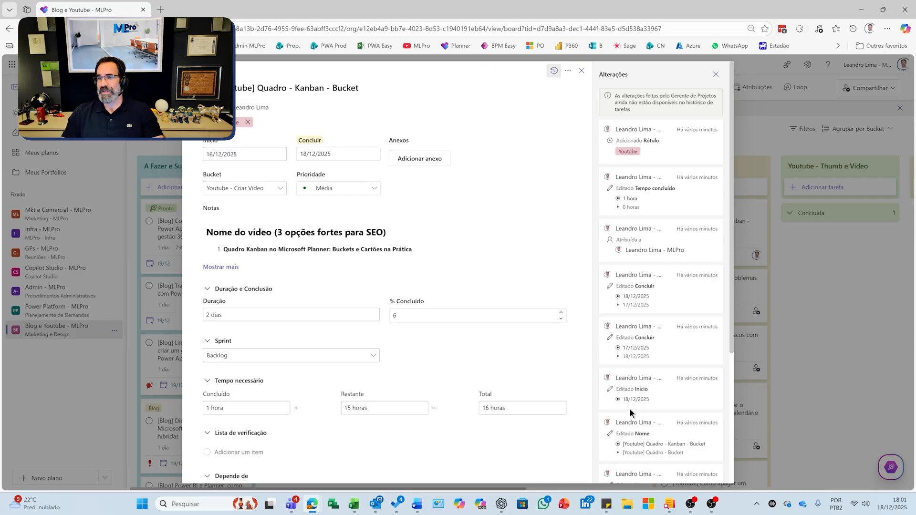
left_click(717, 74)
left_click(651, 70)
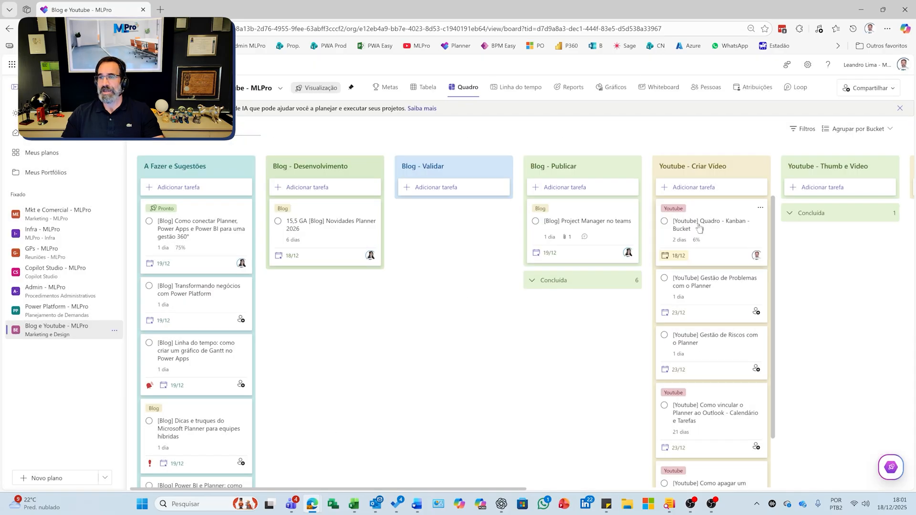
- Examine the completed tasks in the "Youtube - Thumb e Video" bucket and the board's remaining buckets up to "Concluída"
left_click_drag(702, 231, 740, 229)
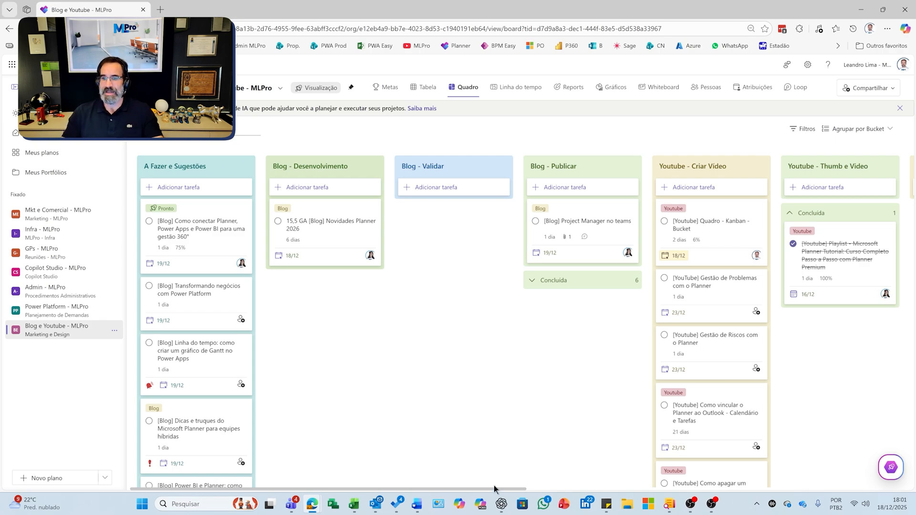
left_click_drag(502, 490, 573, 491)
left_click_drag(517, 491, 817, 493)
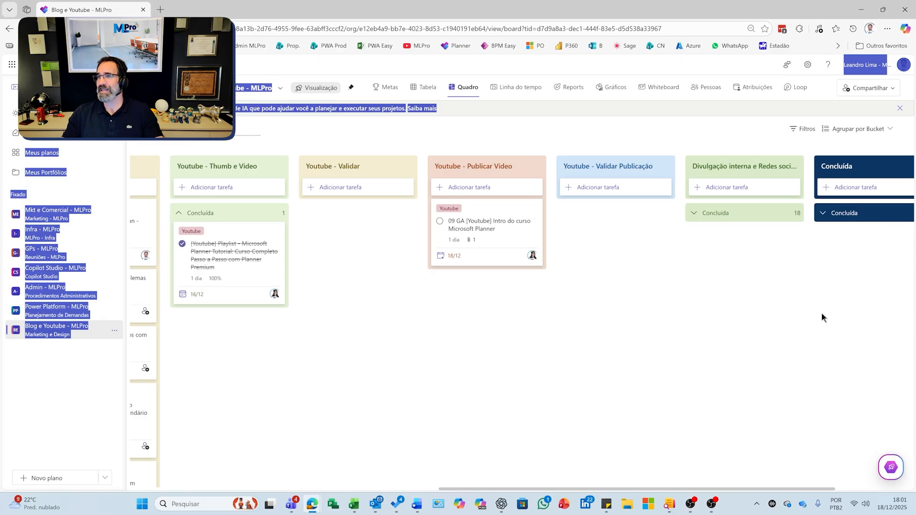
left_click(315, 350)
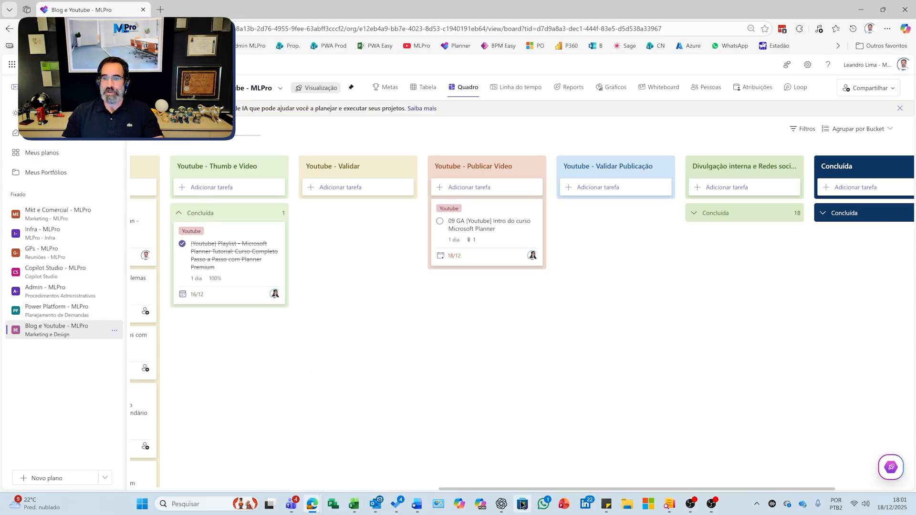
left_click_drag(499, 489, 129, 487)
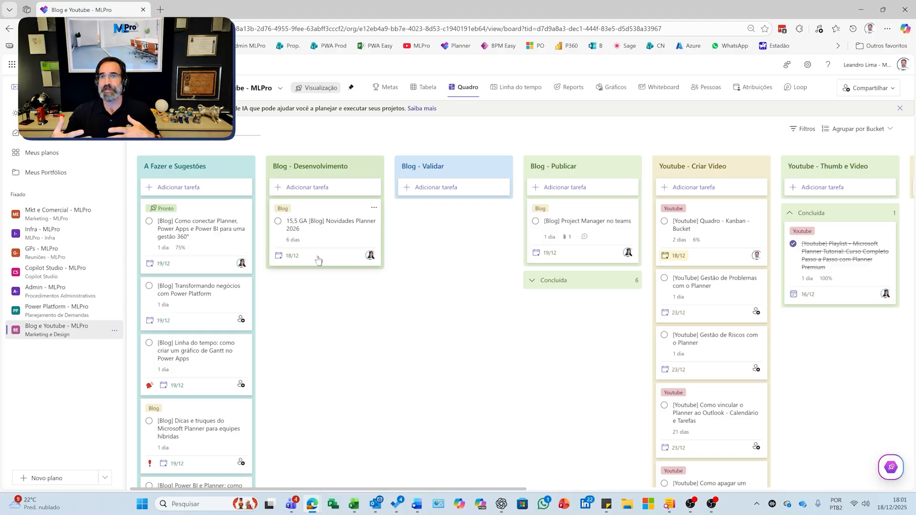
- Open the grouping options for the board
left_click(878, 130)
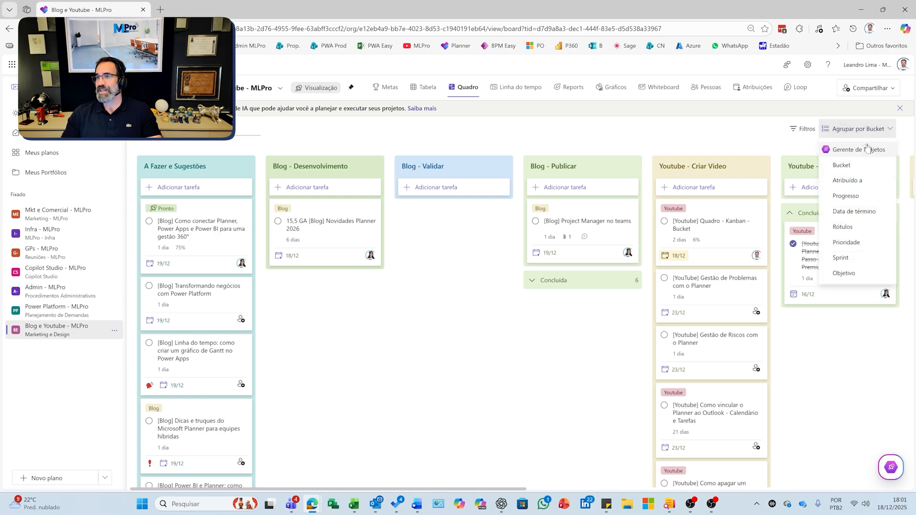